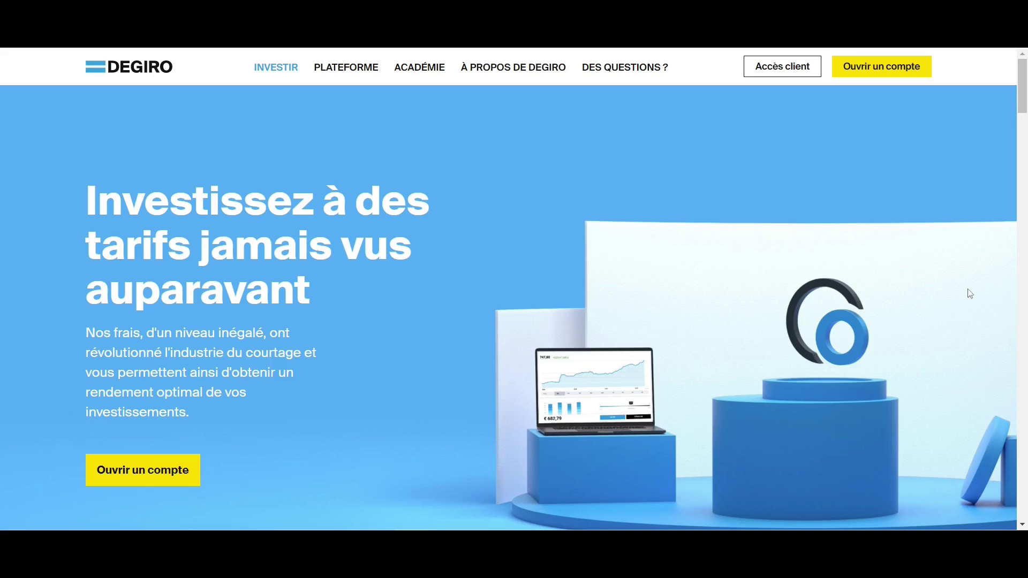
- Examine the DEGIRO fee comparison for stocks against other brokers on the pricing page
{"action": "scroll", "coordinate": [970, 293], "scroll_direction": "down", "scroll_amount": 12}
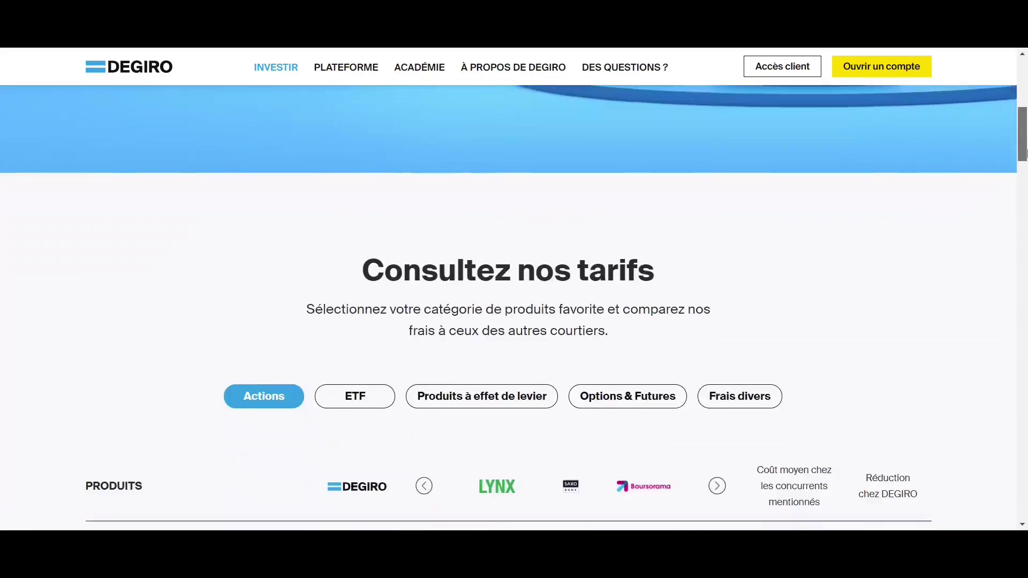
{"action": "scroll", "coordinate": [1024, 187], "scroll_direction": "up", "scroll_amount": 1}
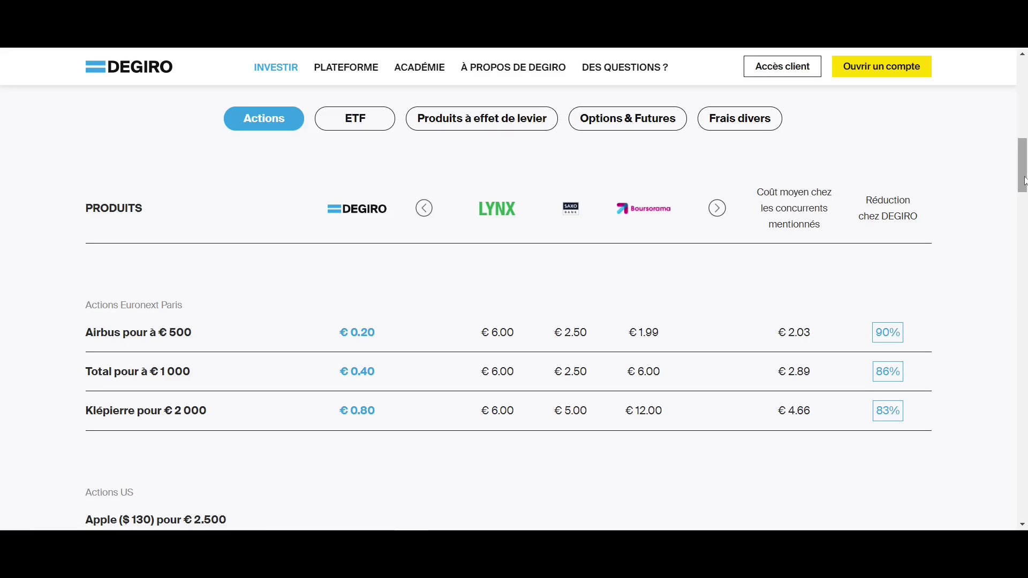
{"action": "left_click_drag", "start_coordinate": [1024, 181], "coordinate": [1024, 102]}
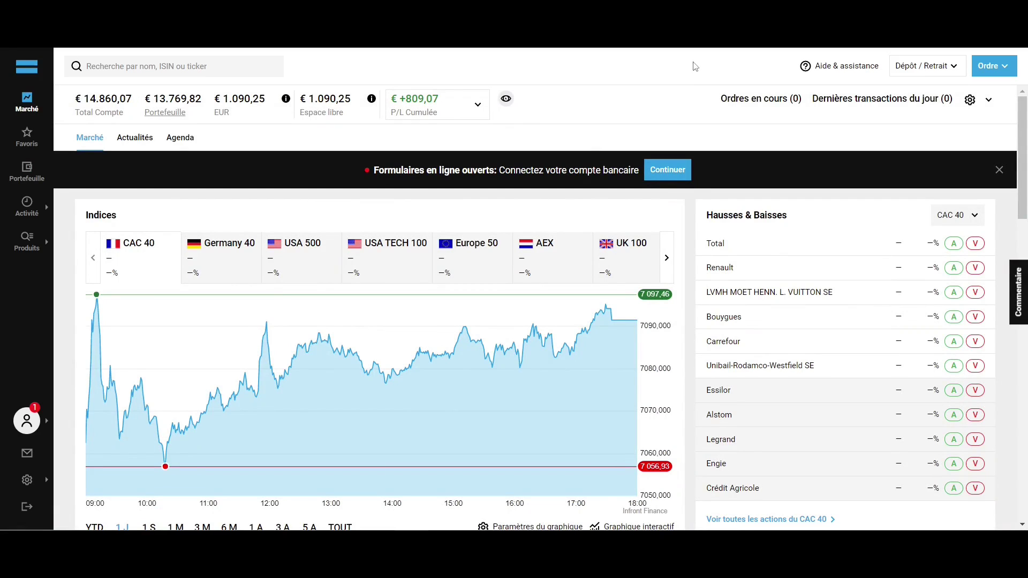
- View the available deposit and withdrawal options of the trading account, and close them again
{"action": "left_click", "coordinate": [863, 75]}
{"action": "left_click", "coordinate": [917, 72]}
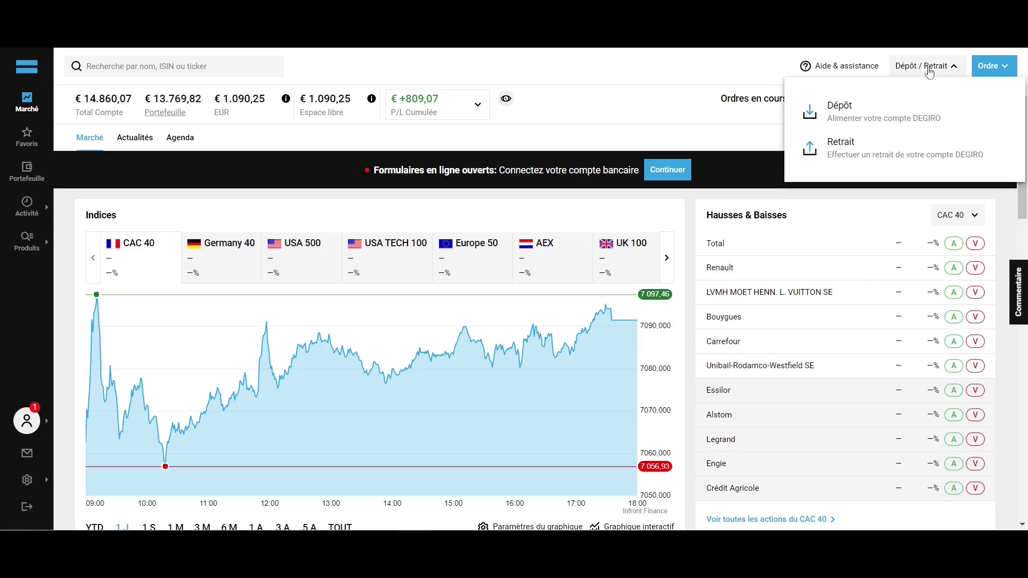
{"action": "left_click", "coordinate": [930, 72]}
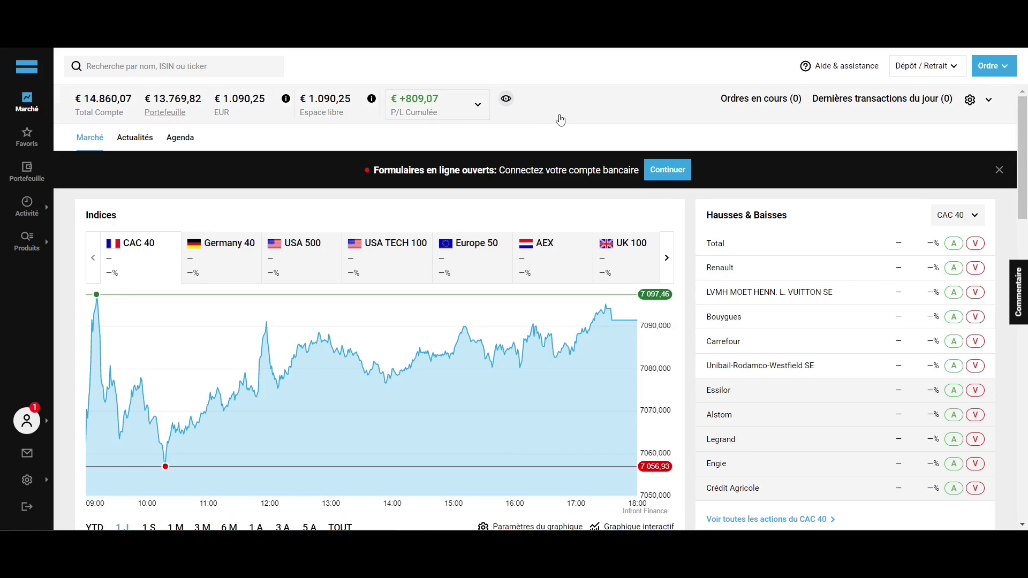
- Look through the news and agenda of the market overview, and review the list of favourite products
{"action": "scroll", "coordinate": [685, 218], "scroll_direction": "down", "scroll_amount": 5}
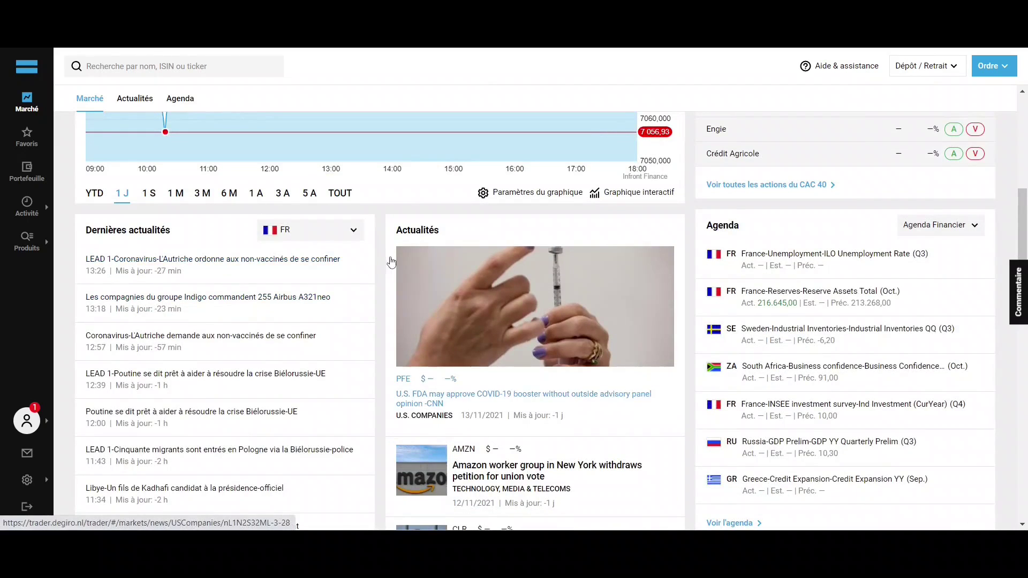
{"action": "scroll", "coordinate": [388, 259], "scroll_direction": "down", "scroll_amount": 5}
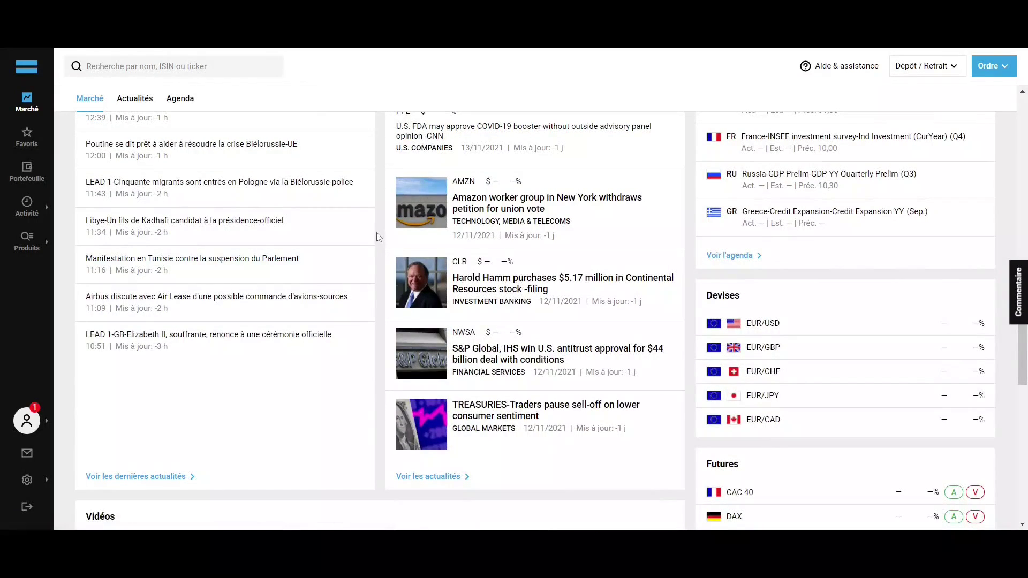
{"action": "left_click", "coordinate": [27, 136]}
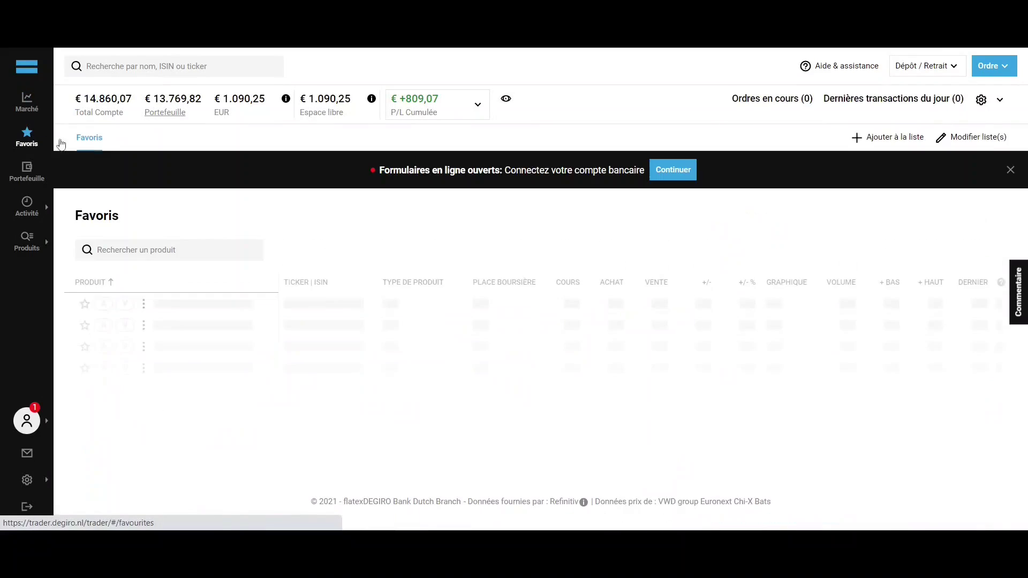
{"action": "scroll", "coordinate": [293, 209], "scroll_direction": "down", "scroll_amount": 3}
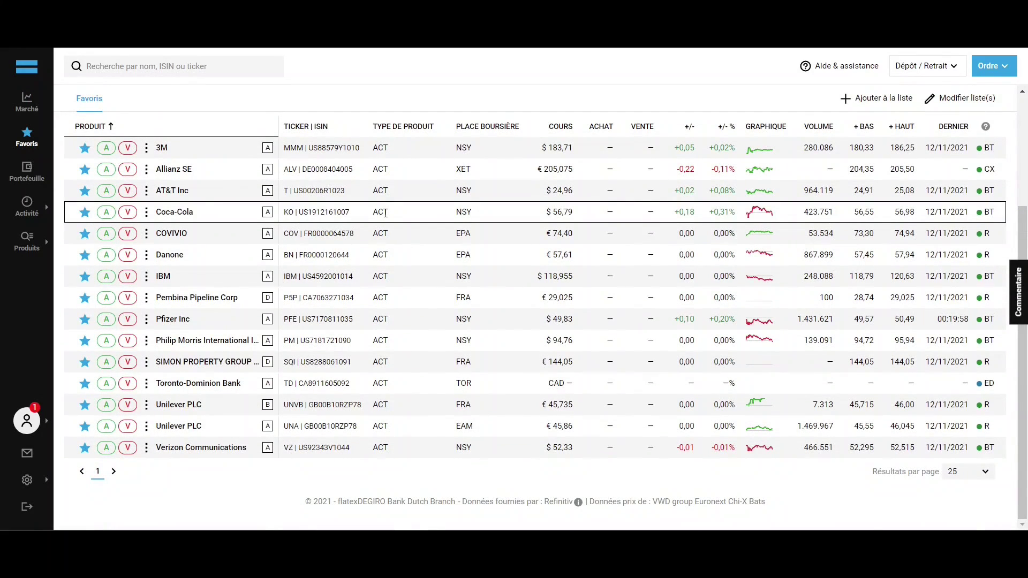
{"action": "scroll", "coordinate": [385, 213], "scroll_direction": "up", "scroll_amount": 3}
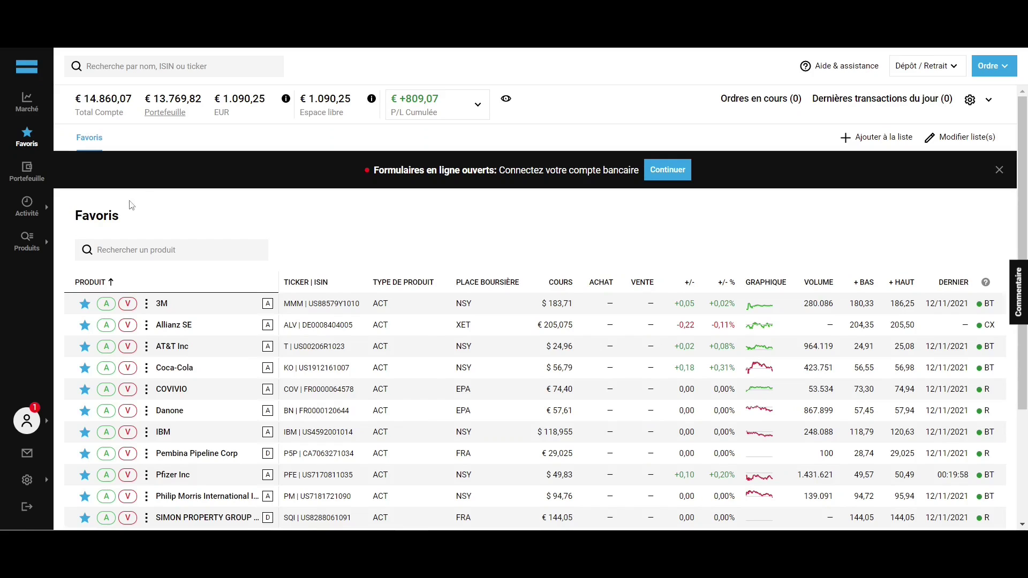
- Open the product list of all French stocks
{"action": "mouse_move", "coordinate": [22, 250]}
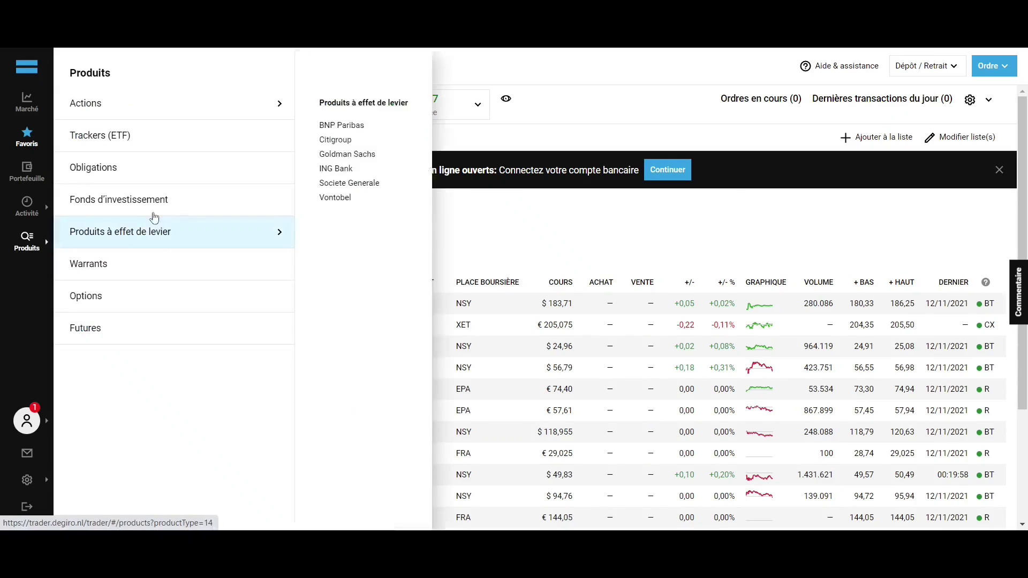
{"action": "mouse_move", "coordinate": [184, 105]}
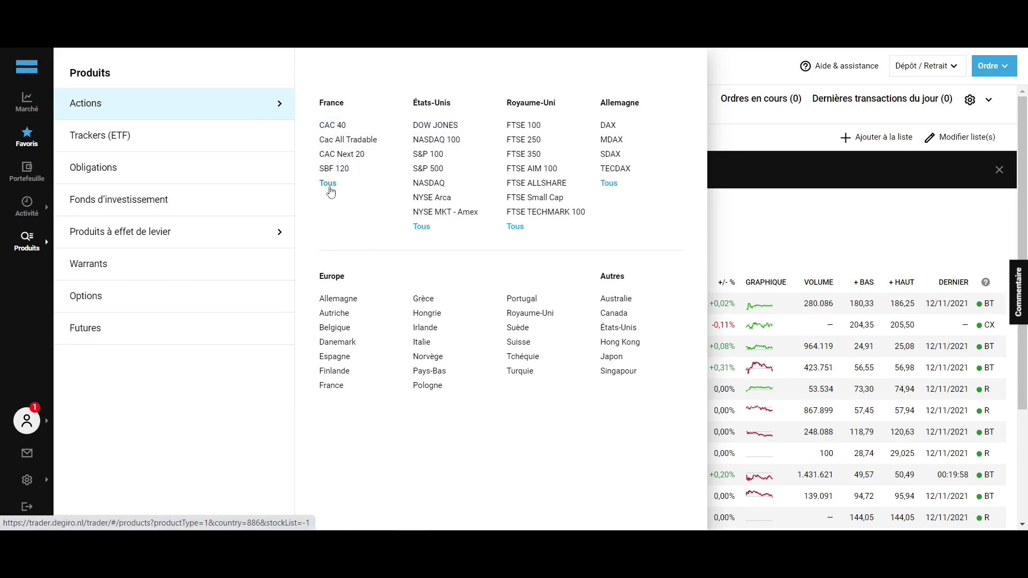
{"action": "left_click", "coordinate": [328, 184]}
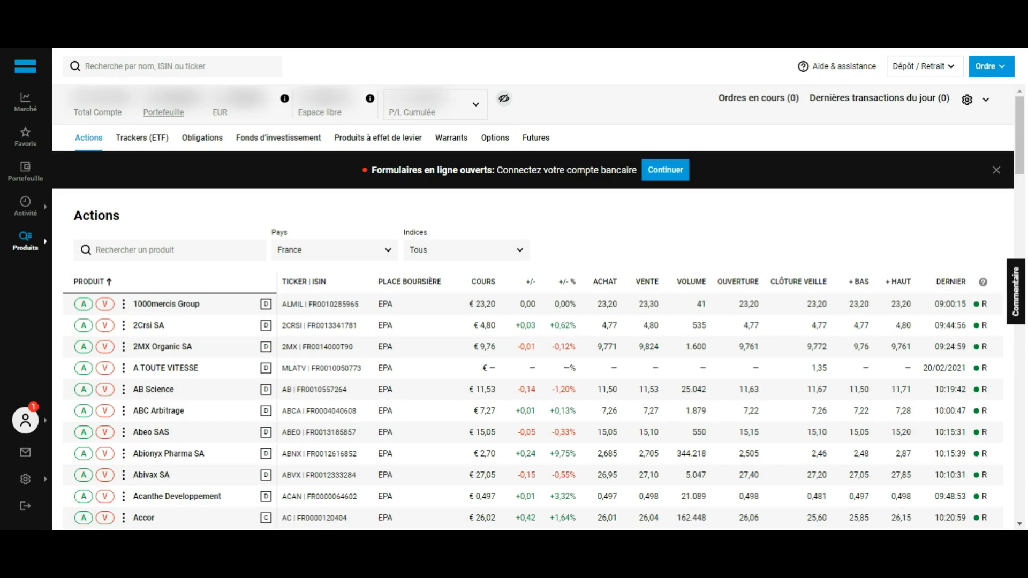
- Search for Wavestone SA among all products and open its stock page
{"action": "left_click", "coordinate": [182, 75]}
{"action": "type", "text": "Wavestone SA"}
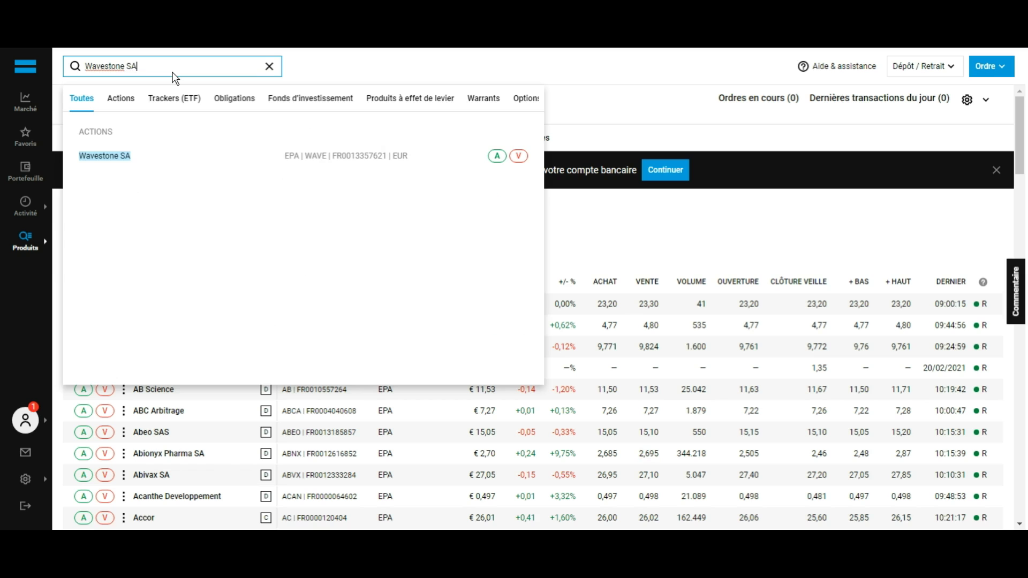
{"action": "left_click", "coordinate": [162, 165]}
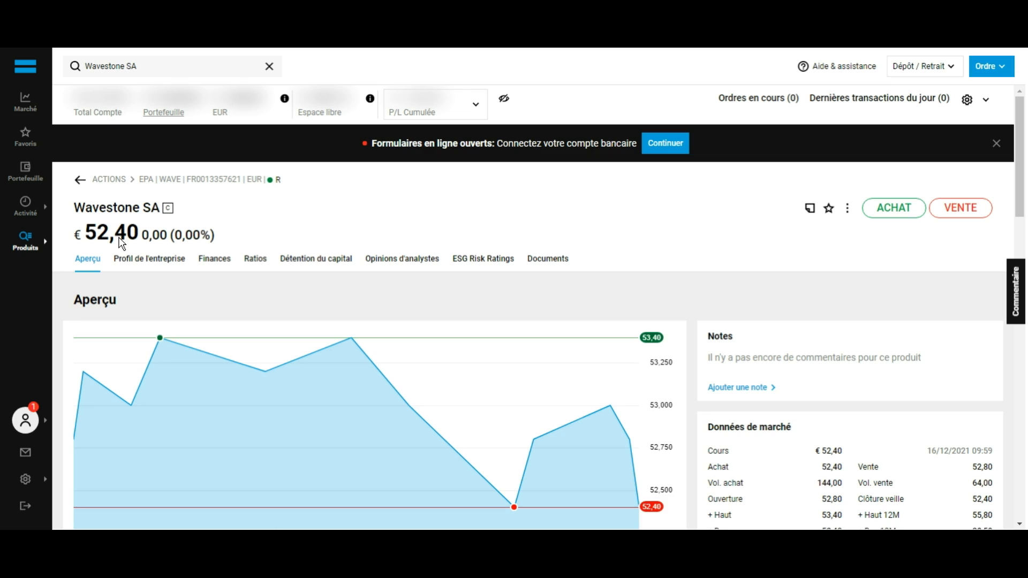
- Examine Wavestone SA's price chart, news and annual financial figures, and return to the stock's overview
{"action": "scroll", "coordinate": [122, 244], "scroll_direction": "down", "scroll_amount": 1}
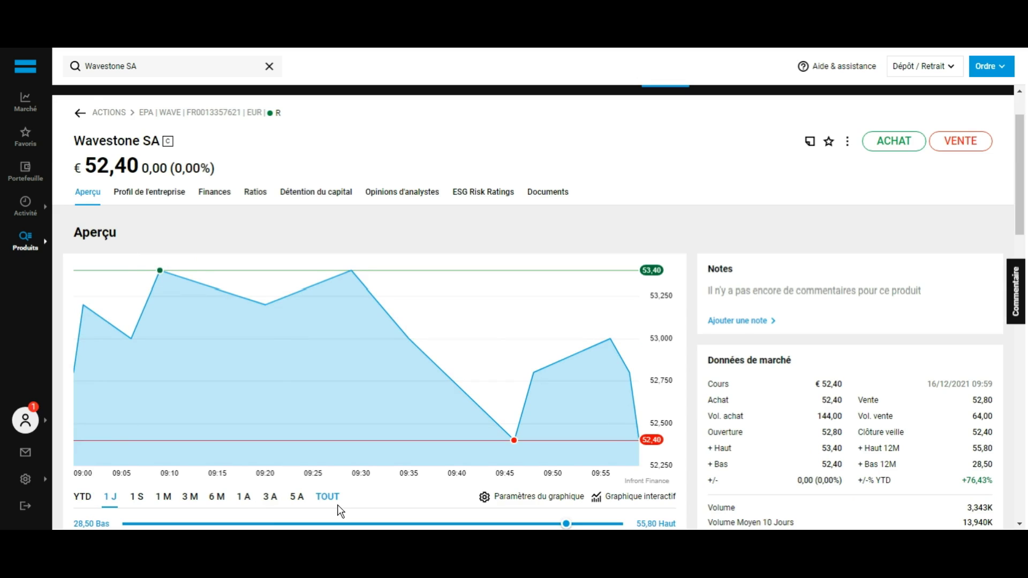
{"action": "scroll", "coordinate": [337, 498], "scroll_direction": "down", "scroll_amount": 5}
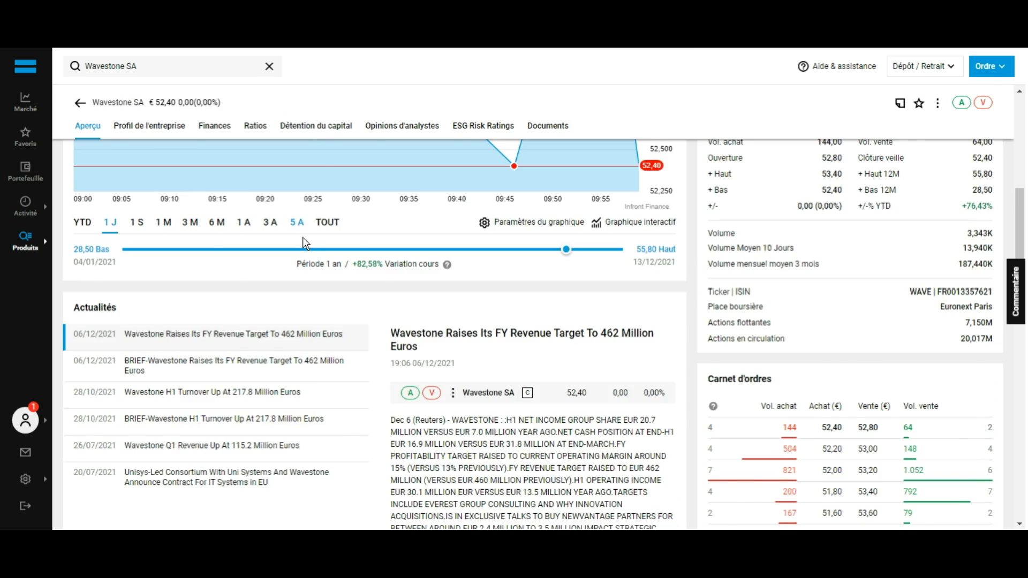
{"action": "scroll", "coordinate": [303, 242], "scroll_direction": "up", "scroll_amount": 4}
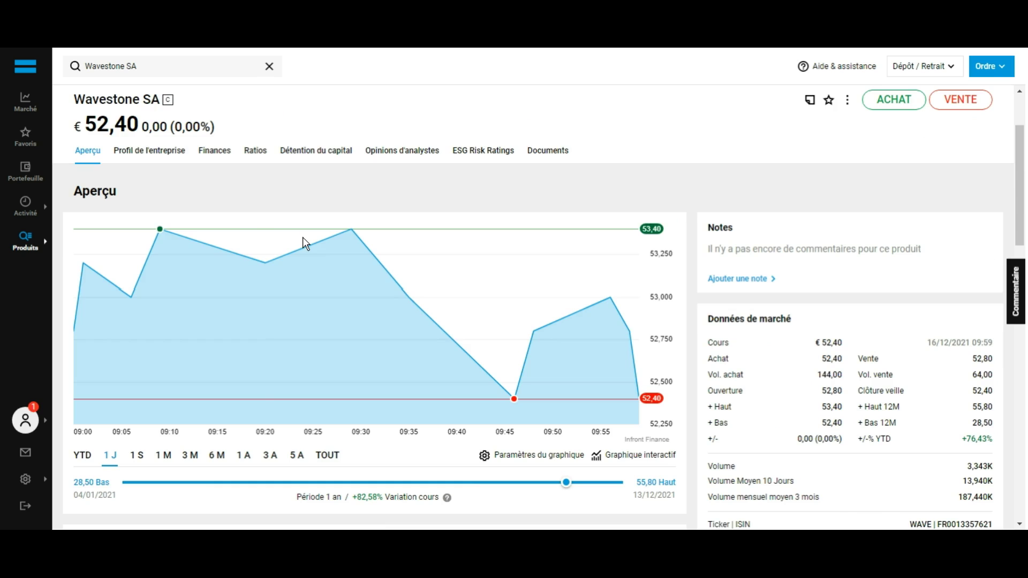
{"action": "left_click", "coordinate": [222, 153]}
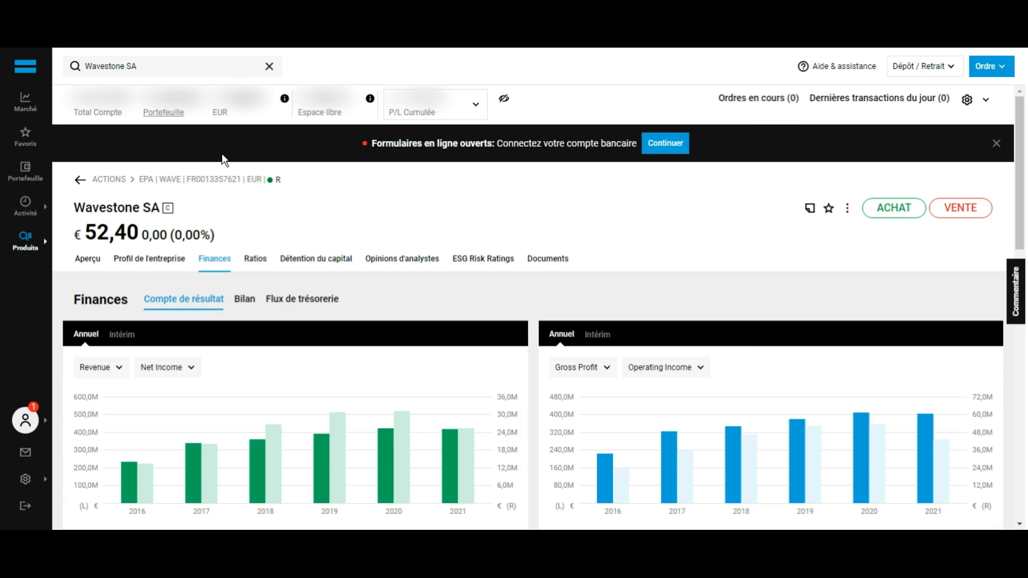
{"action": "left_click", "coordinate": [88, 259]}
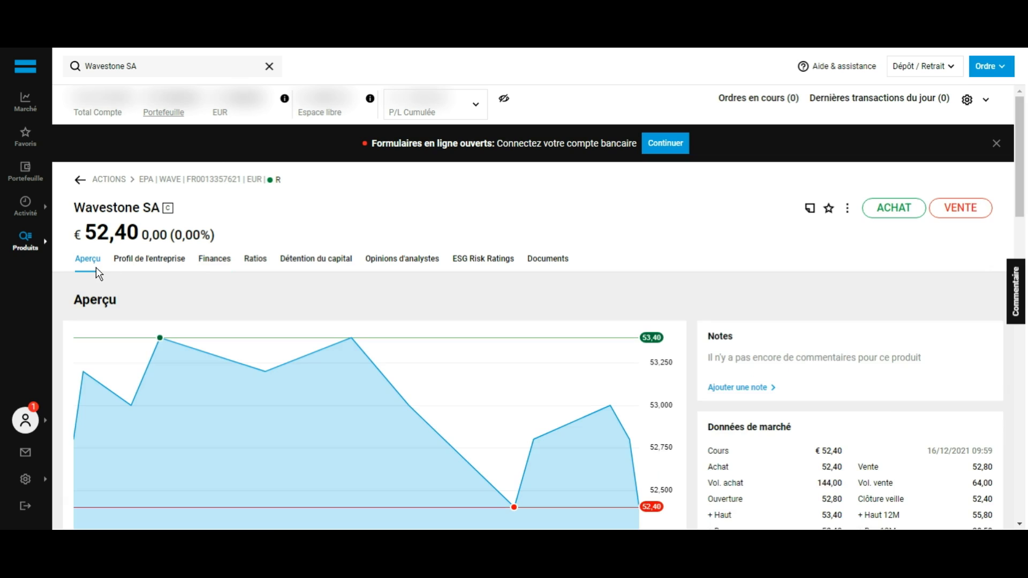
- Fill in a market-price (Au marché) buy order for 1 Wavestone SA share, and close the order form without submitting it
{"action": "left_click", "coordinate": [898, 212]}
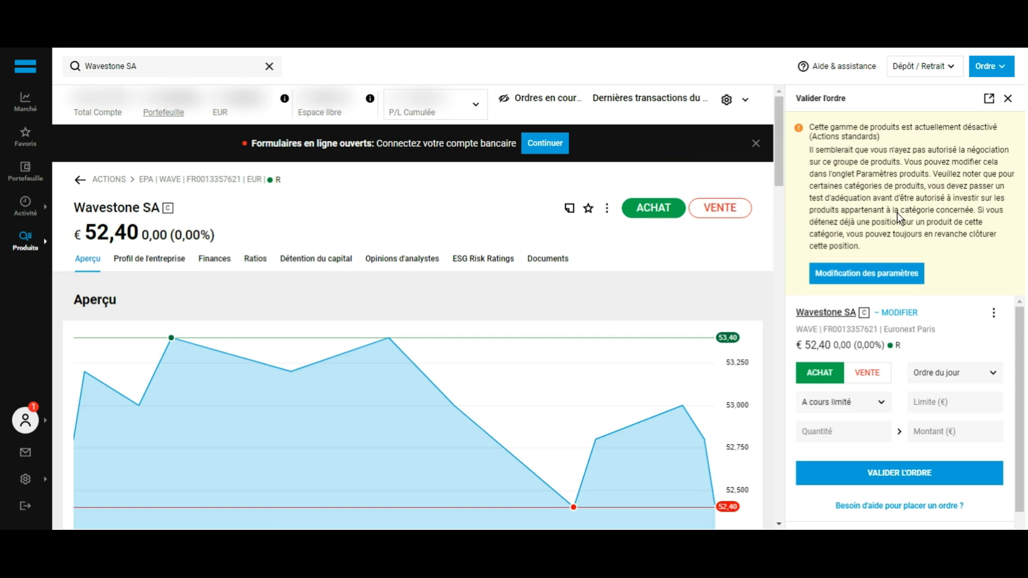
{"action": "left_click", "coordinate": [847, 411]}
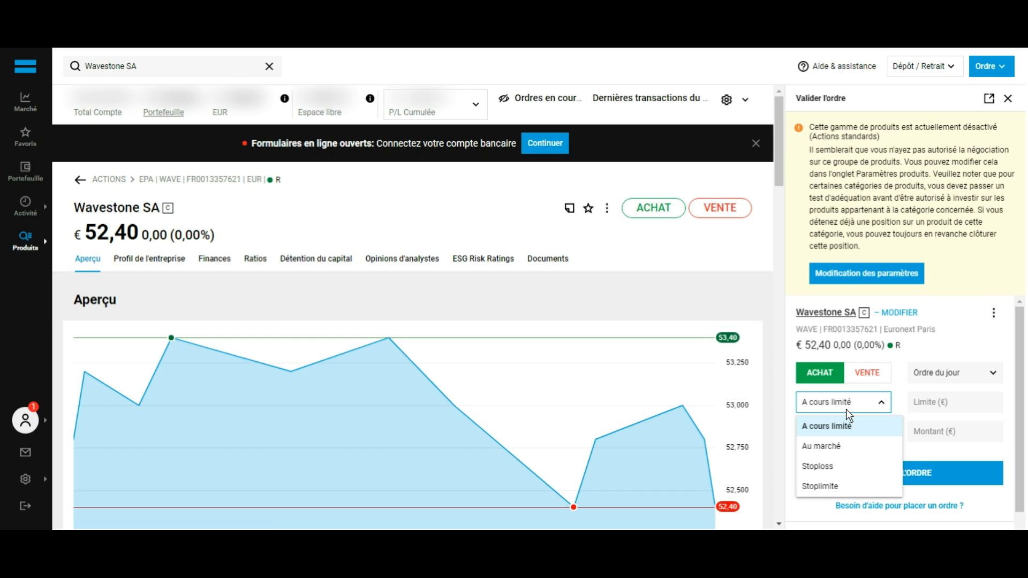
{"action": "left_click", "coordinate": [868, 450]}
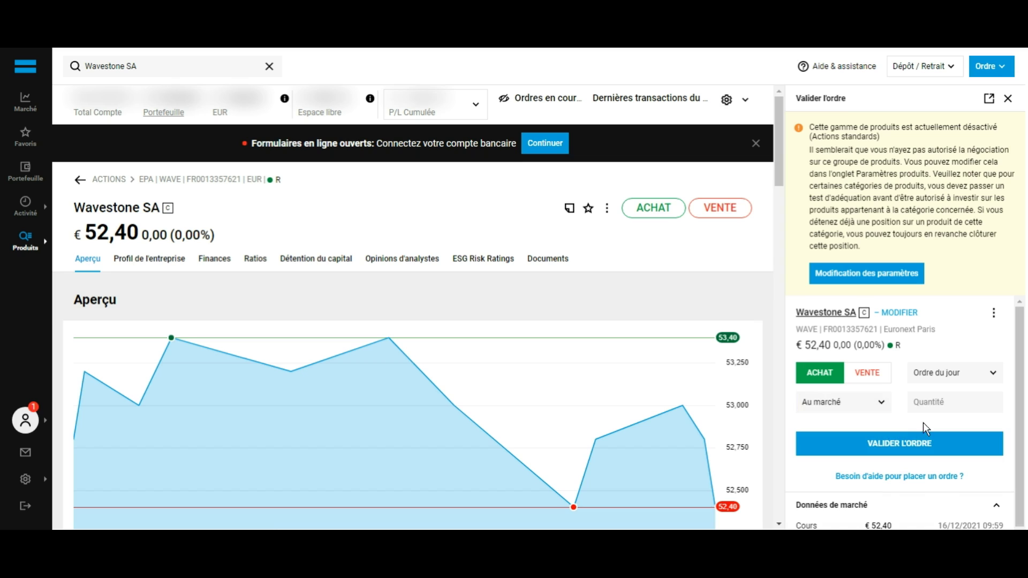
{"action": "left_click", "coordinate": [960, 409]}
{"action": "type", "text": "1"}
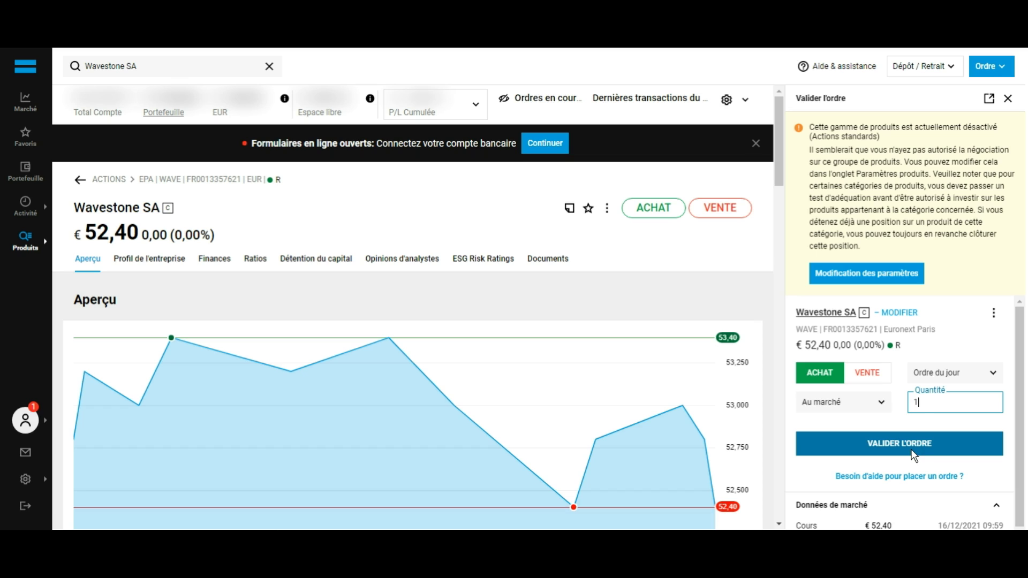
{"action": "left_click", "coordinate": [1016, 105]}
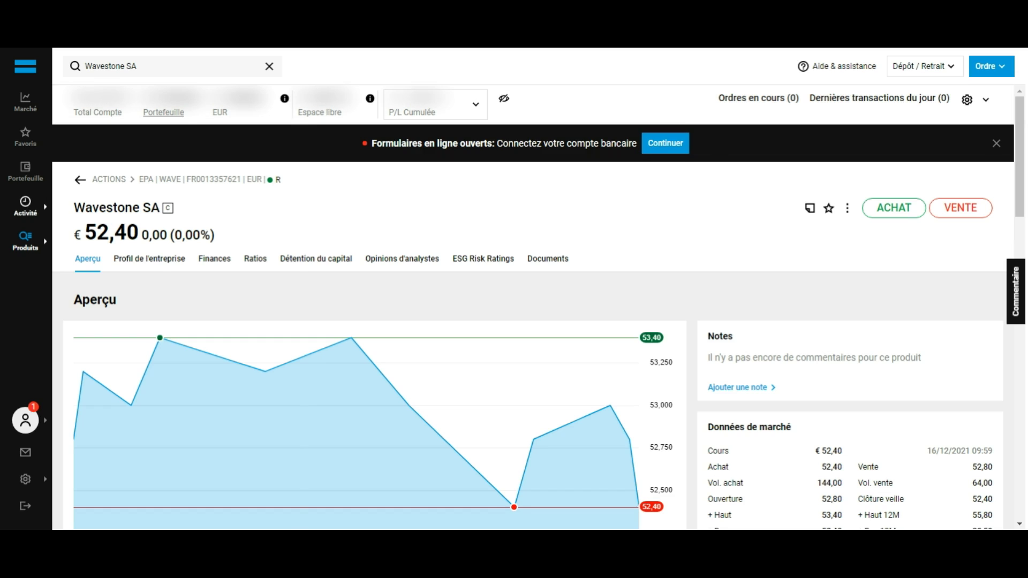
- Open the portfolio and review its open positions and upcoming dividends
{"action": "left_click", "coordinate": [31, 184]}
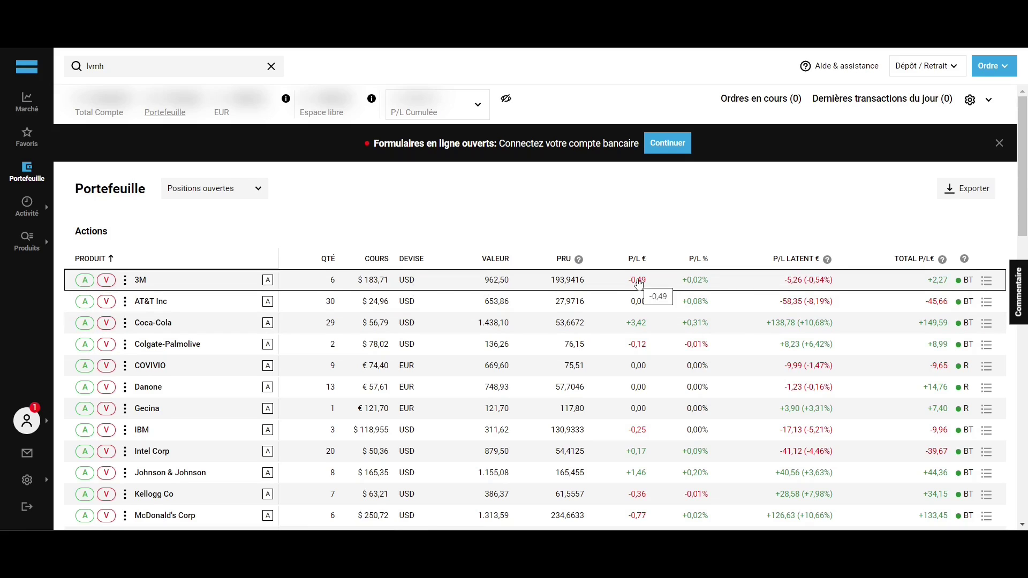
{"action": "scroll", "coordinate": [698, 262], "scroll_direction": "down", "scroll_amount": 9}
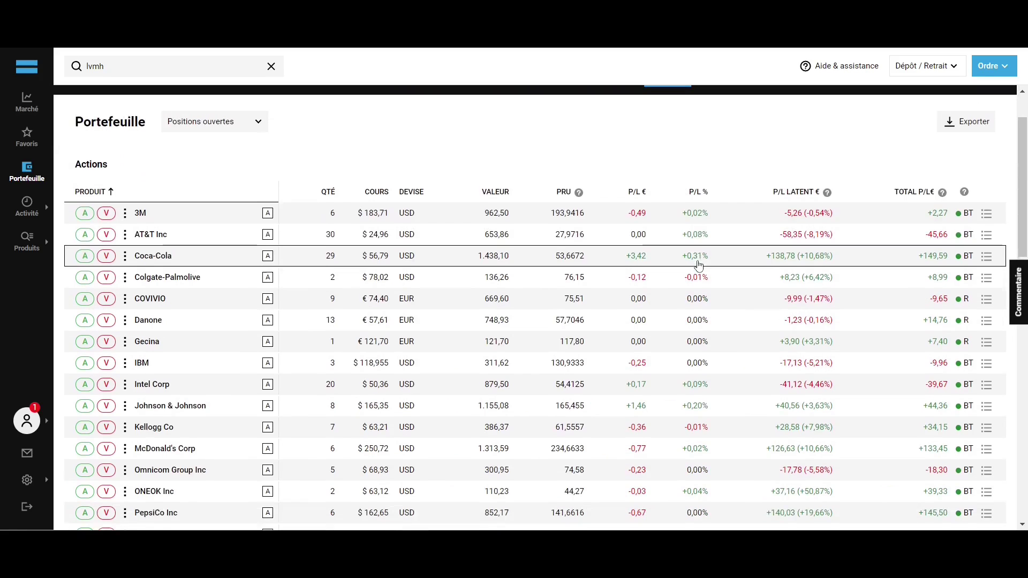
{"action": "scroll", "coordinate": [698, 262], "scroll_direction": "down", "scroll_amount": 8}
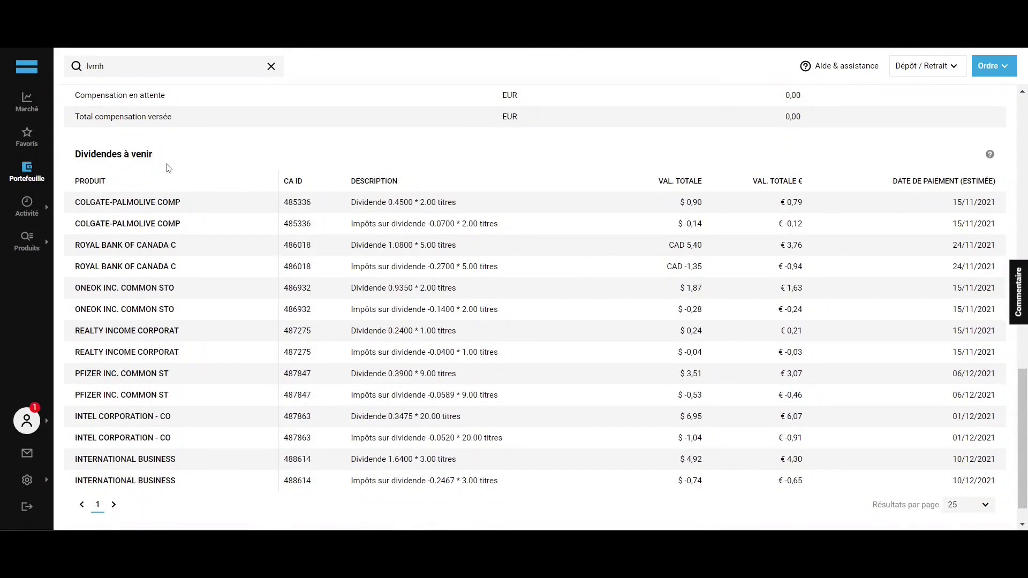
{"action": "scroll", "coordinate": [172, 168], "scroll_direction": "up", "scroll_amount": 17}
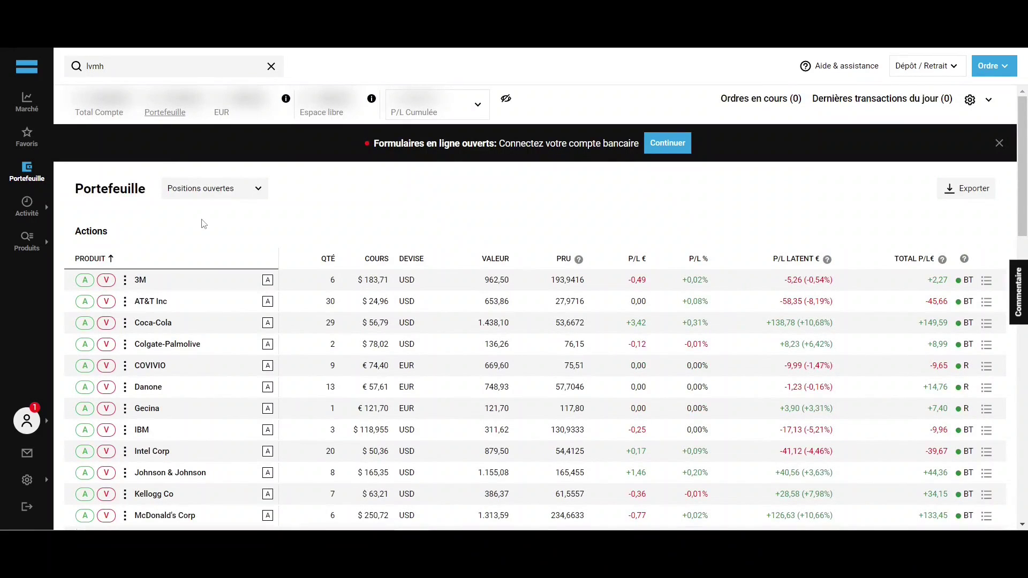
- Fill in a sell order for 1 share of the 3M position at market price (Au marché)
{"action": "left_click", "coordinate": [106, 280]}
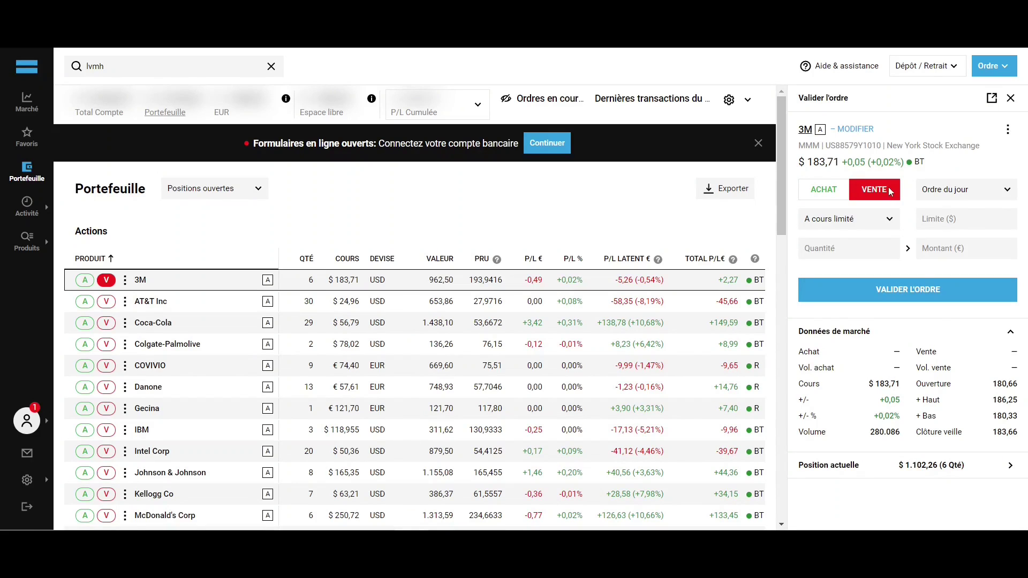
{"action": "left_click", "coordinate": [876, 224]}
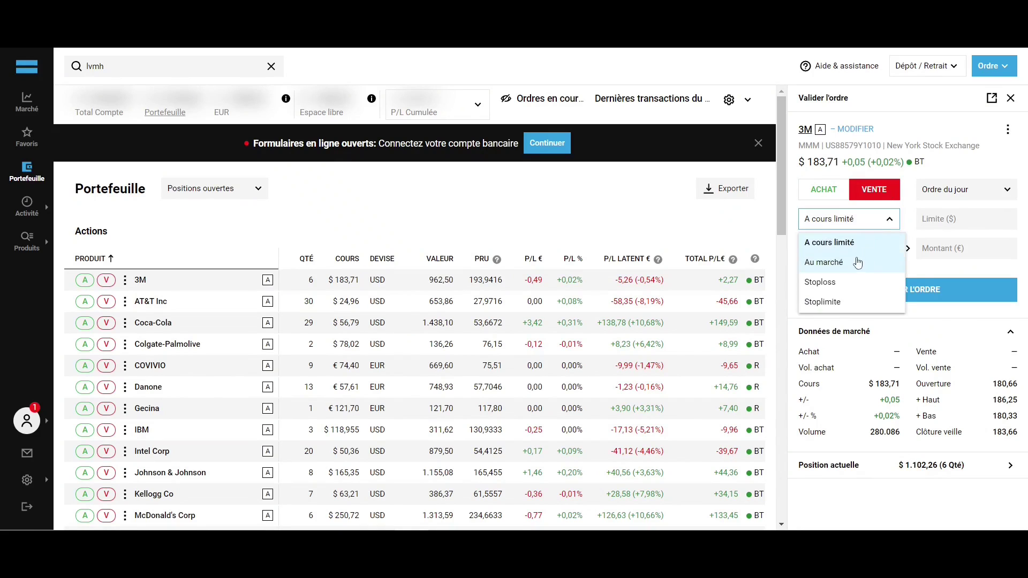
{"action": "left_click", "coordinate": [857, 262]}
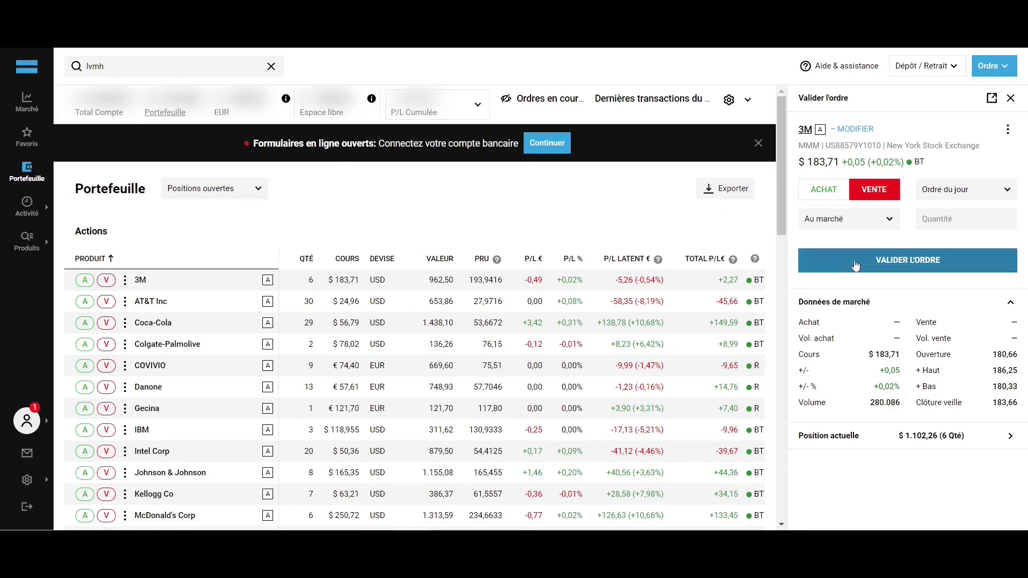
{"action": "left_click", "coordinate": [945, 218]}
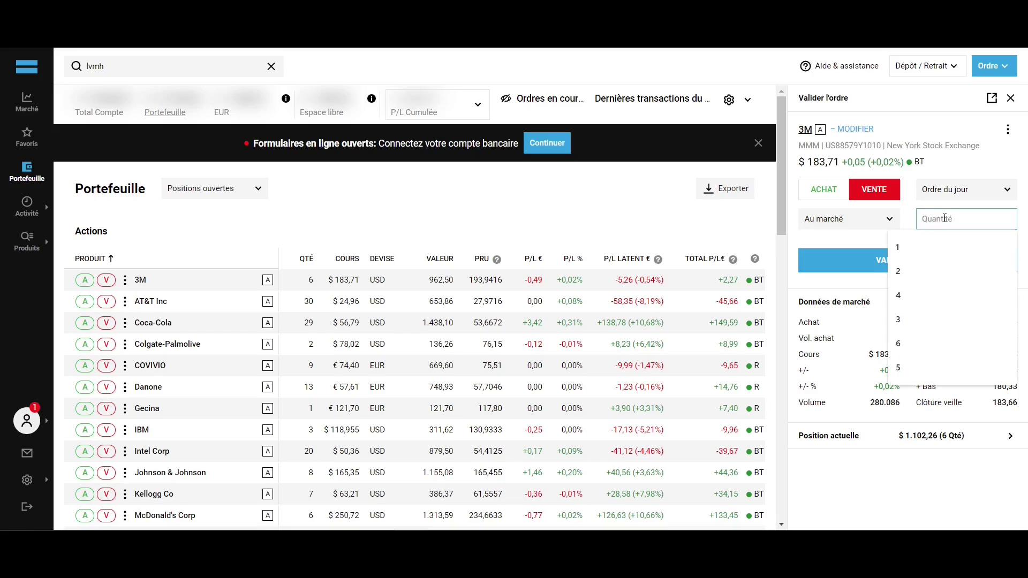
{"action": "type", "text": "1"}
{"action": "left_click", "coordinate": [910, 214]}
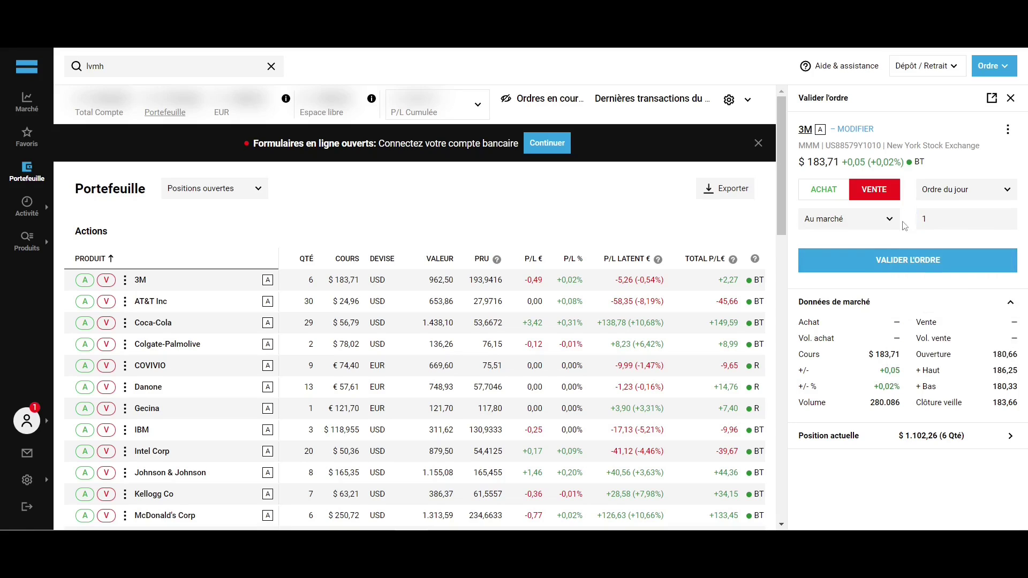